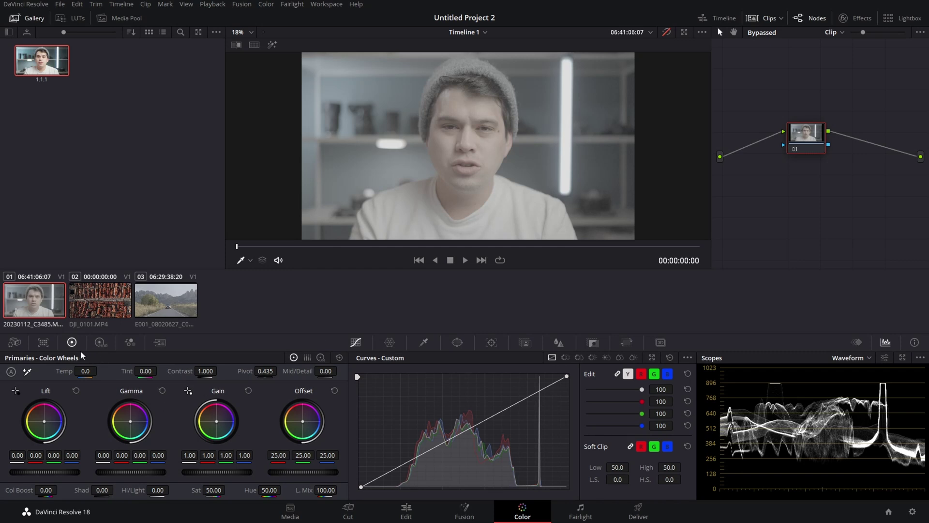
Step: Show the primaries as Log wheels after briefly trying the HDR wheels
click(321, 358)
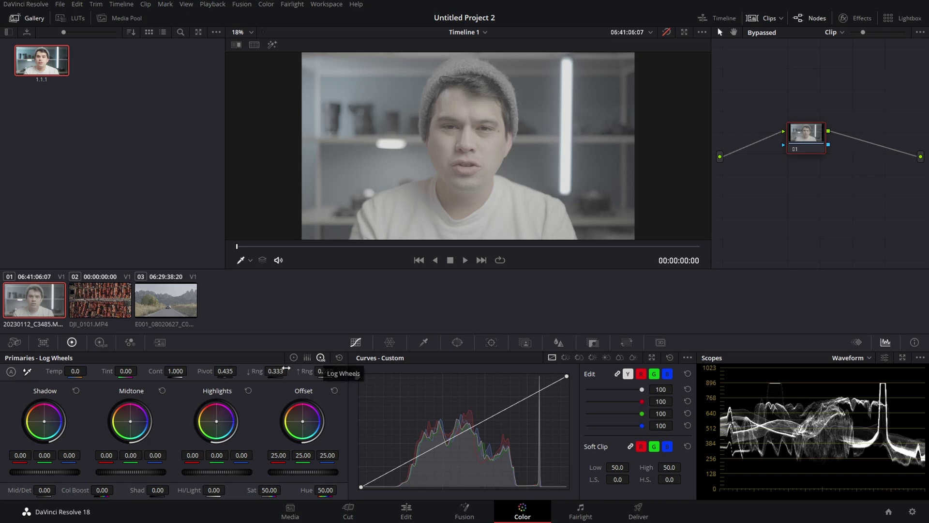
click(106, 346)
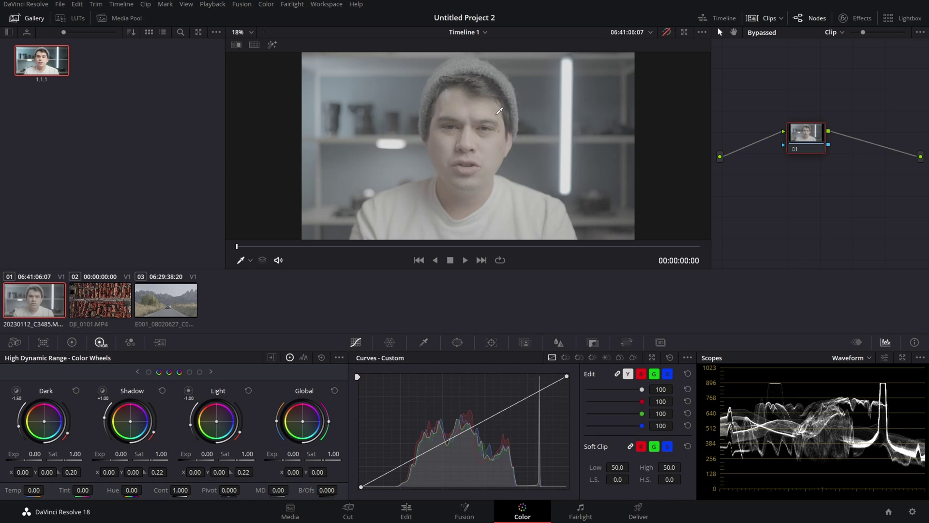
click(72, 342)
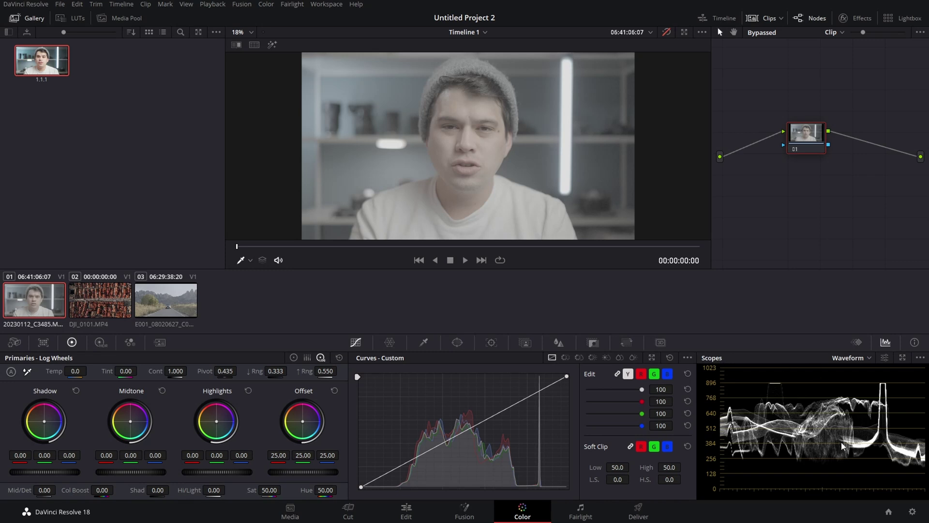
Step: Cycle the scope through Parade and Histogram, ending back on Waveform
click(858, 360)
click(856, 373)
click(854, 358)
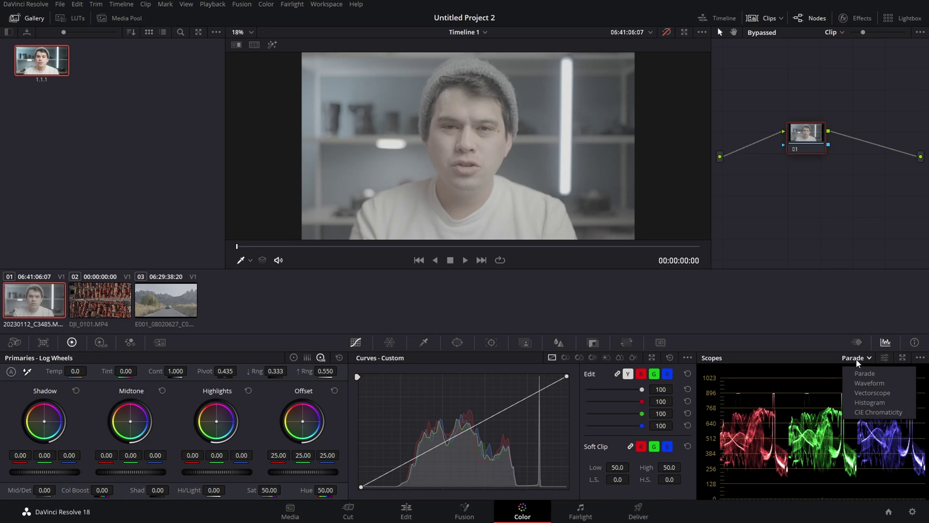
click(875, 403)
click(862, 359)
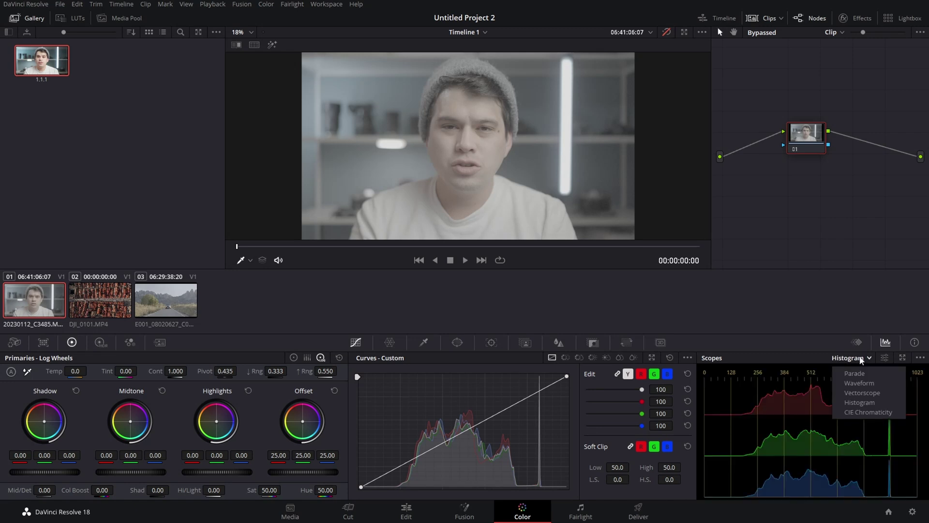
click(870, 392)
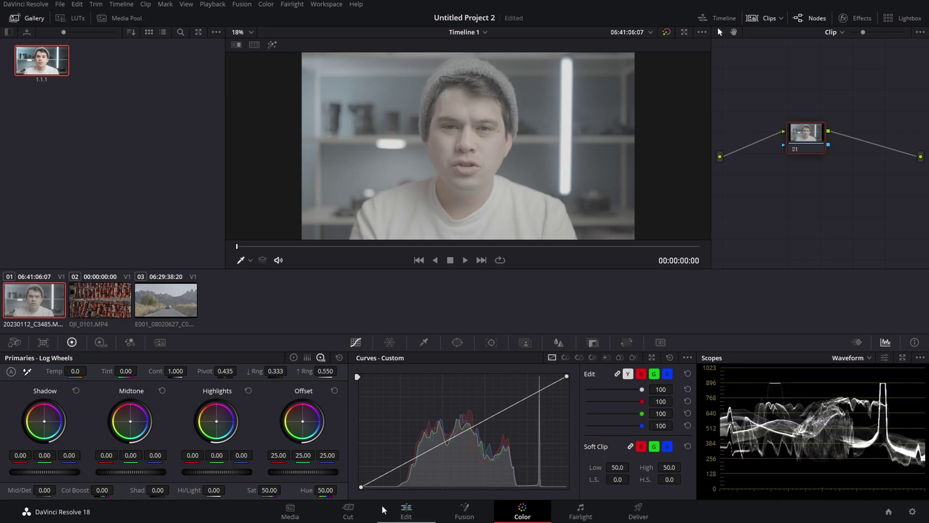
Step: Add contrast by pulling in the curve endpoints and lower HDR Shadow exposure to -0.45
drag(361, 487, 396, 487)
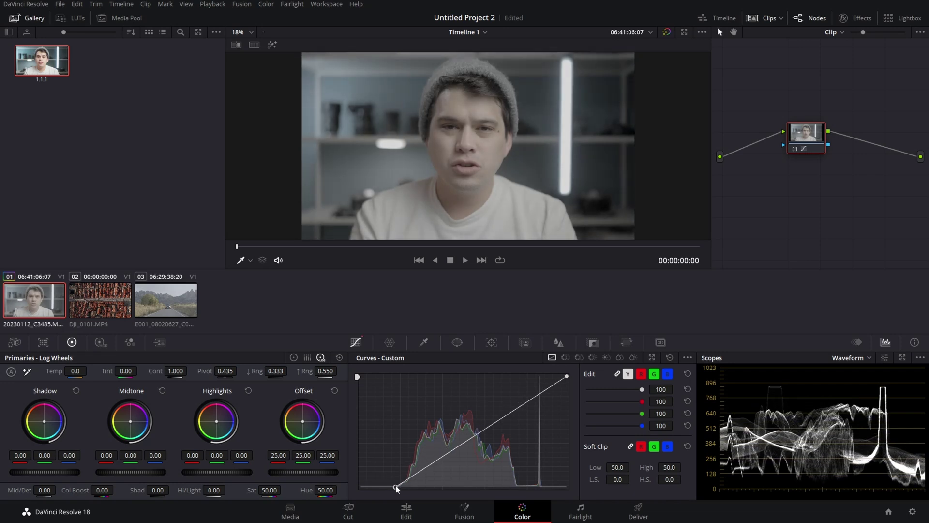
drag(567, 376, 540, 376)
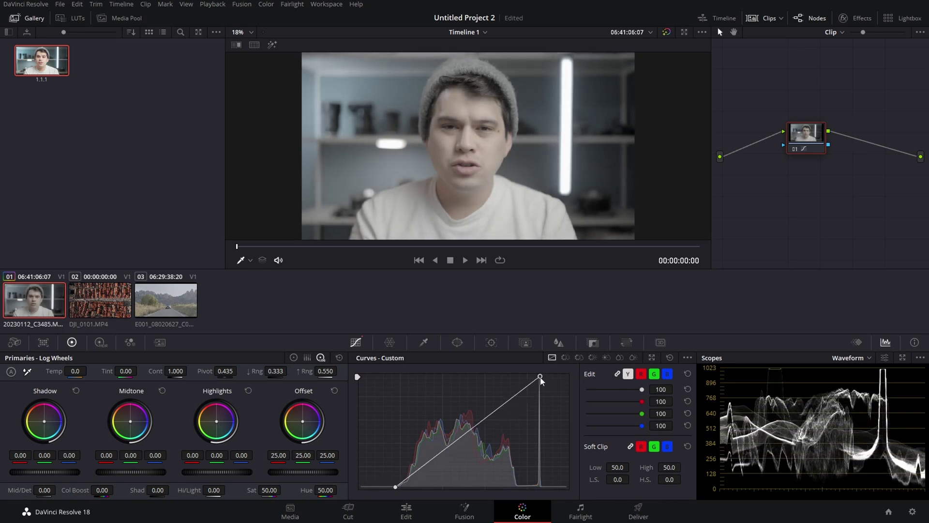
click(100, 342)
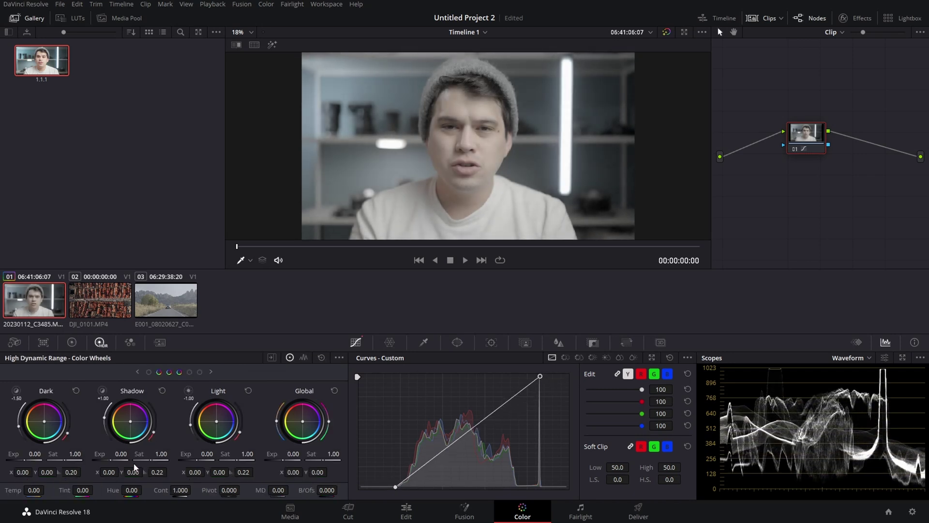
drag(120, 454, 104, 454)
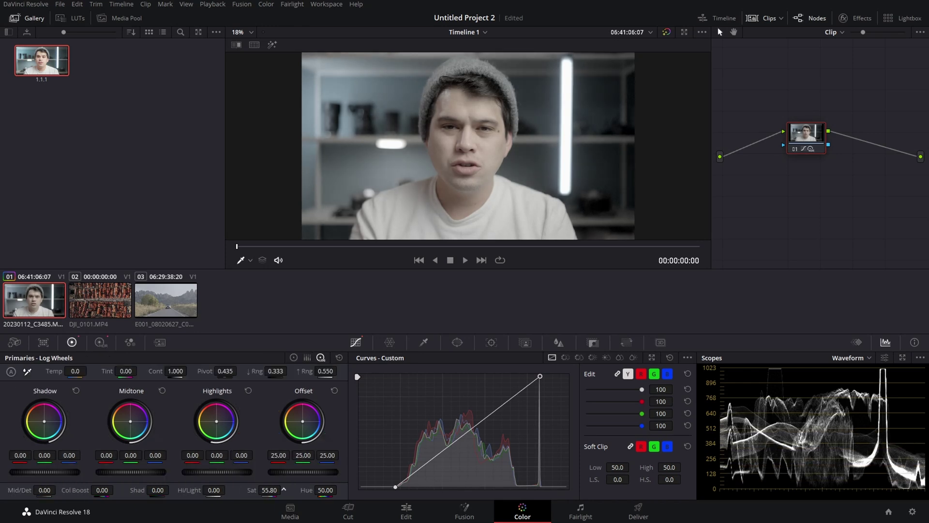
Step: Raise saturation above 80, then bypass the grade and restore it to compare
drag(283, 489, 283, 489)
click(669, 34)
click(668, 34)
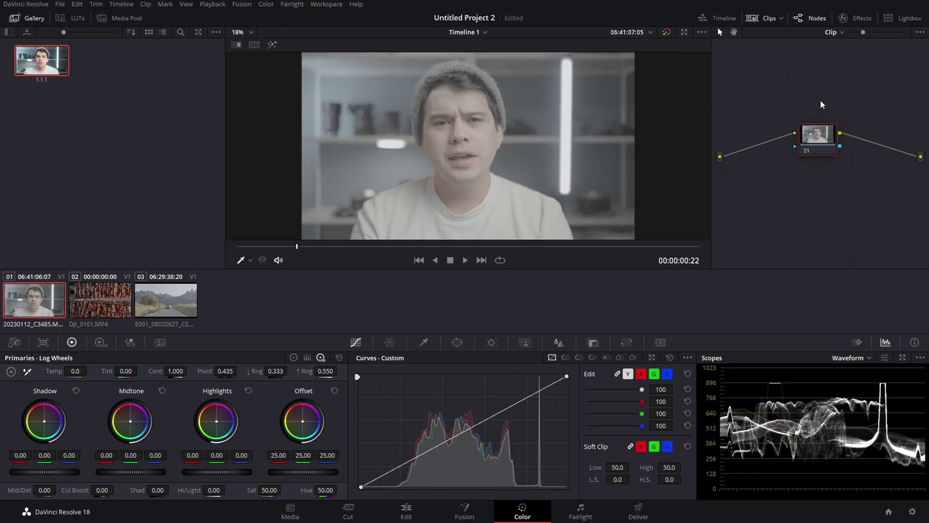
Step: Apply the S3_SGamut3.Cine_10bit LUT to the node, then rearrange the nodes and select node 04
click(76, 18)
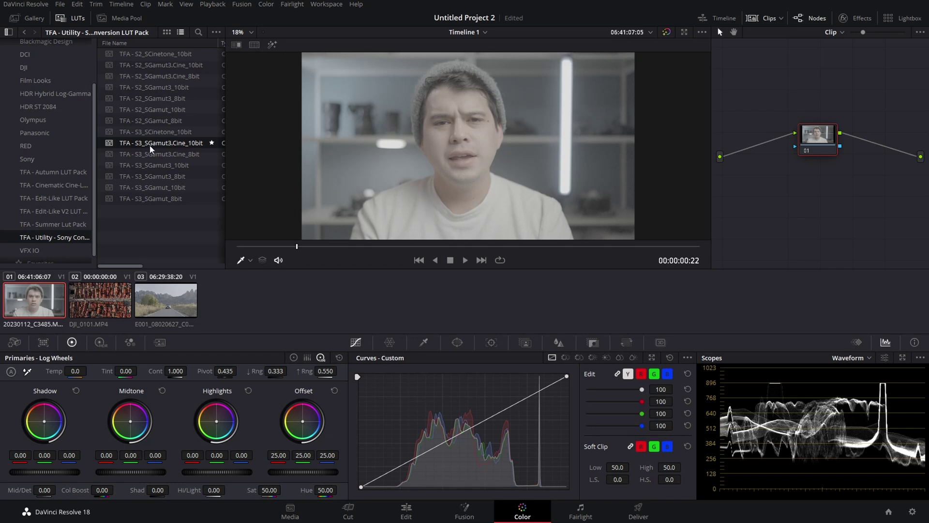
double_click(164, 146)
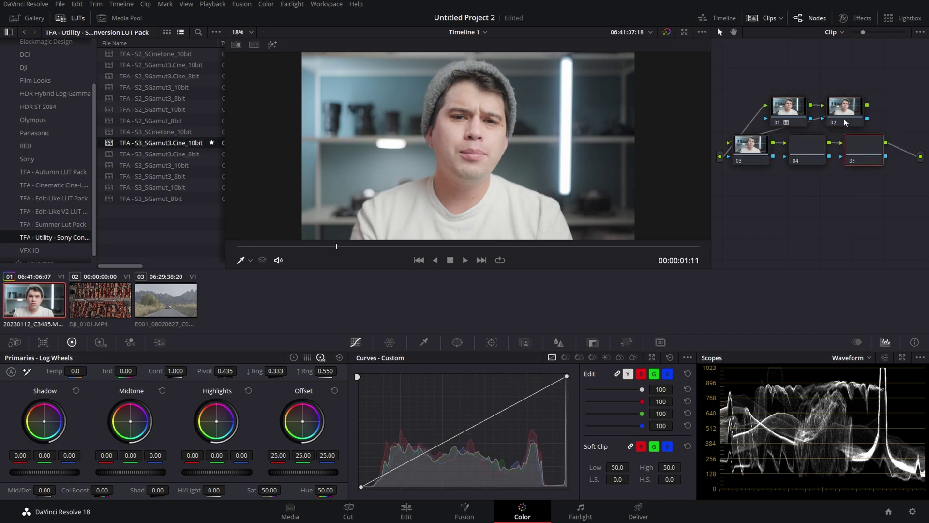
drag(805, 114, 769, 88)
drag(875, 188, 887, 246)
click(817, 147)
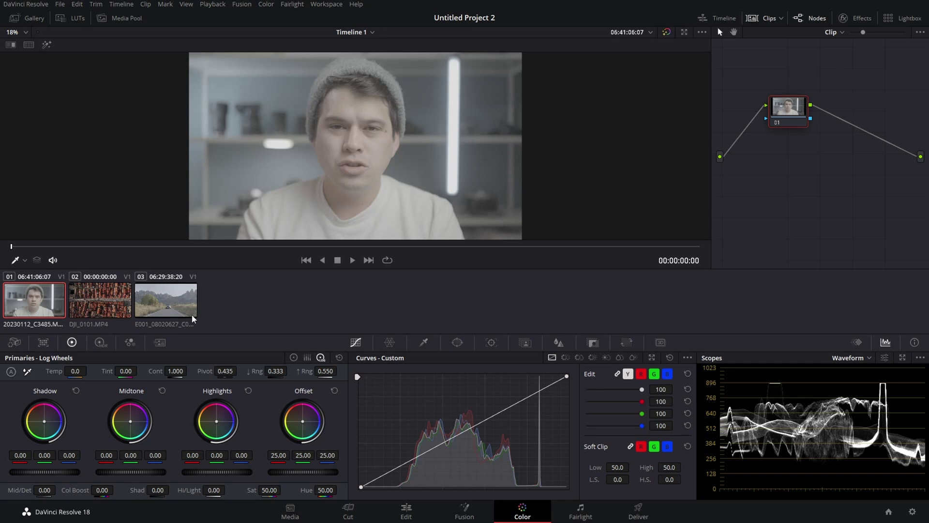
Step: Preview the drone clip DJI_0101.MP4 and the road clip, then bring up Project Settings
click(111, 303)
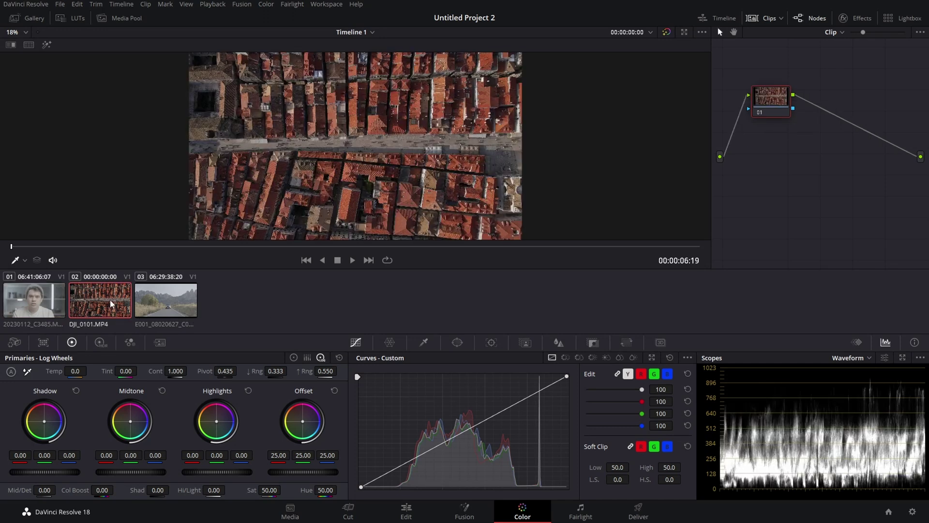
click(160, 305)
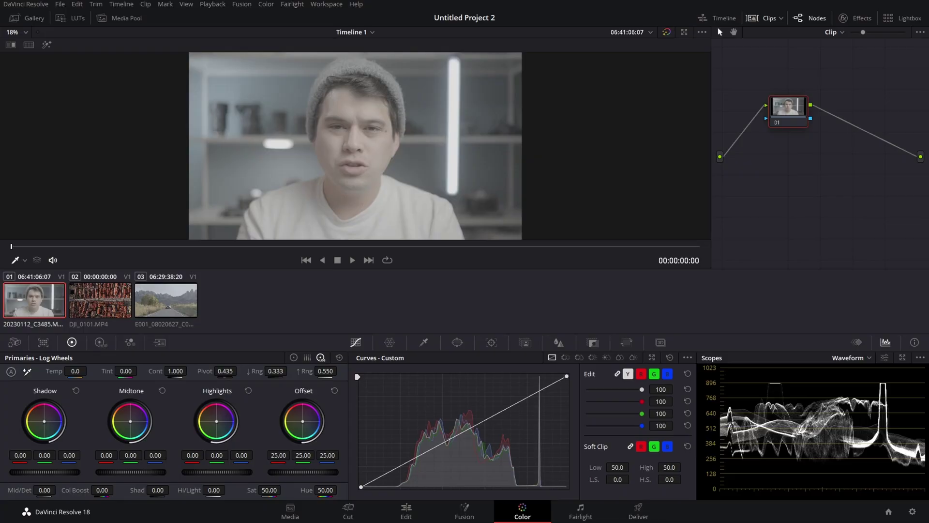
click(912, 511)
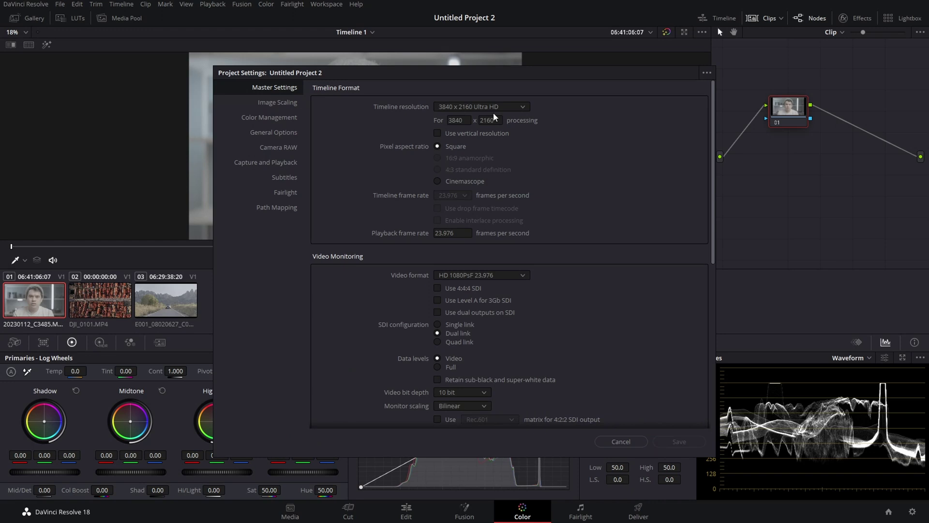
Step: Set color science to DaVinci YRGB Color Managed with SDR Rec.709 output and save
click(254, 122)
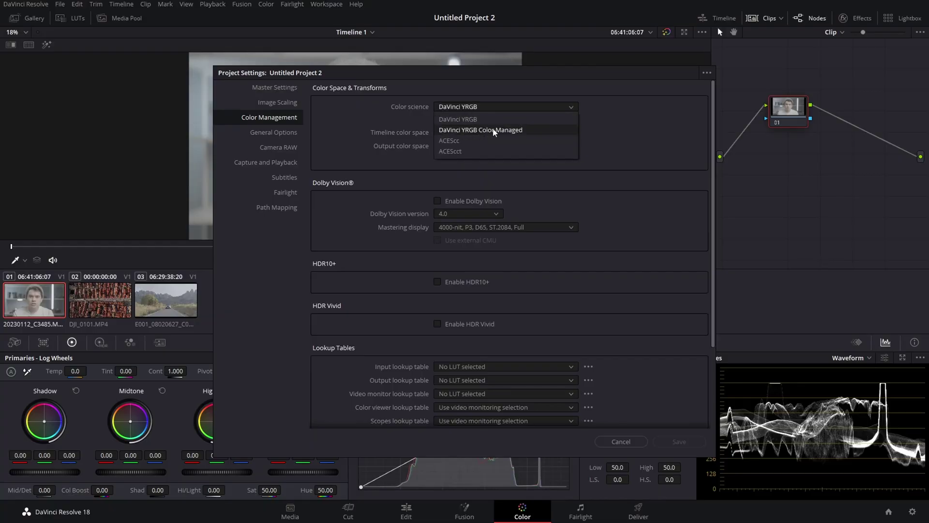
click(497, 130)
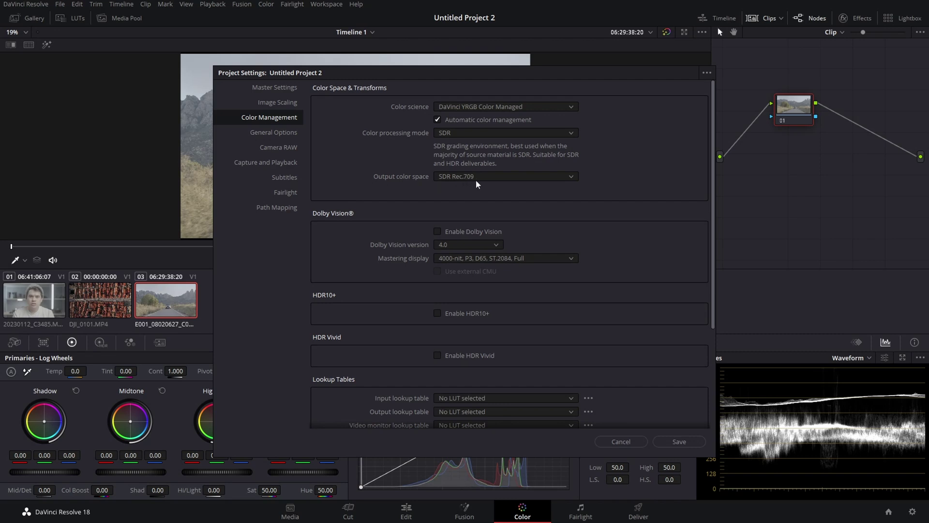
drag(489, 78, 712, 27)
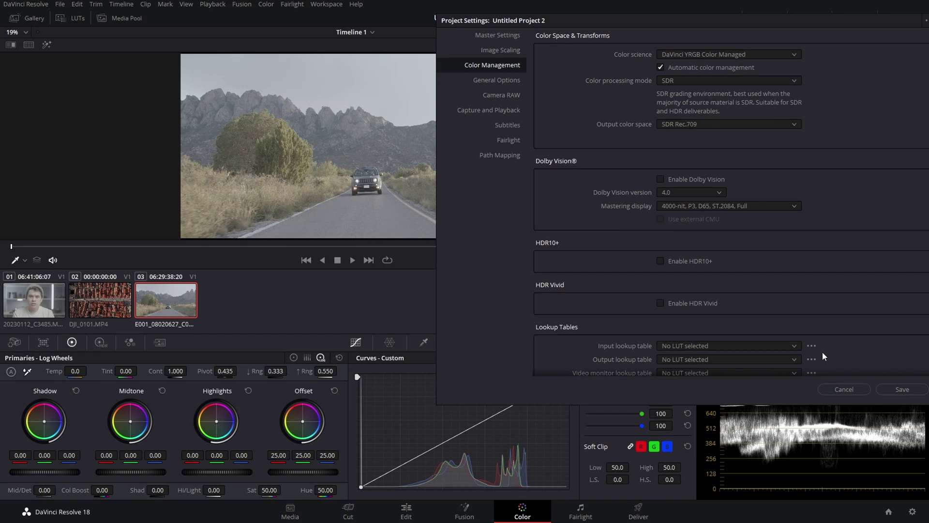
click(892, 388)
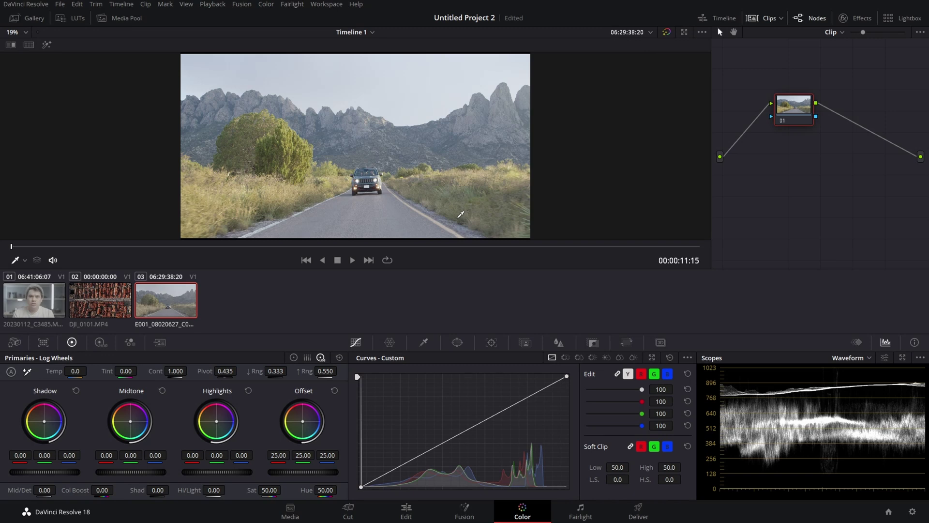
Step: Nudge node 01 in the graph, reselect the talking-head clip and bring up its context menu
scroll(327, 147, up, 3)
scroll(294, 140, down, 3)
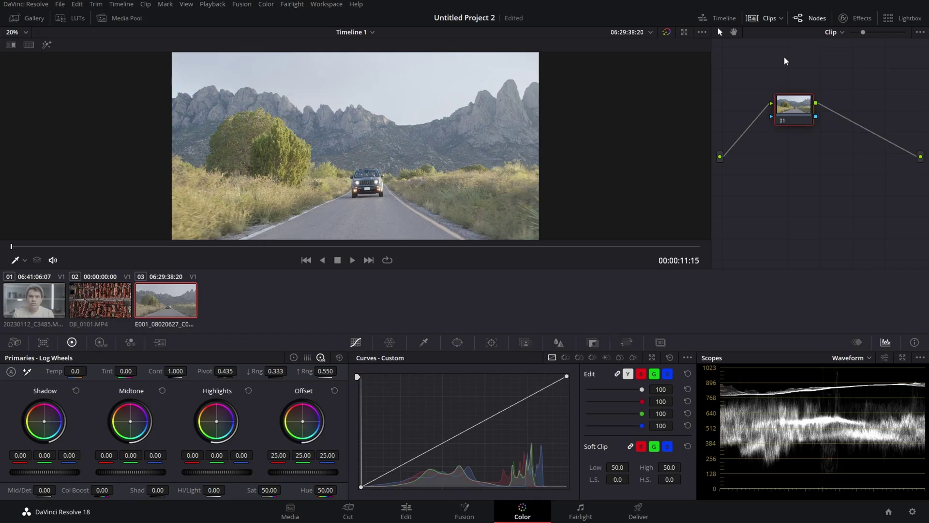
drag(794, 109, 785, 97)
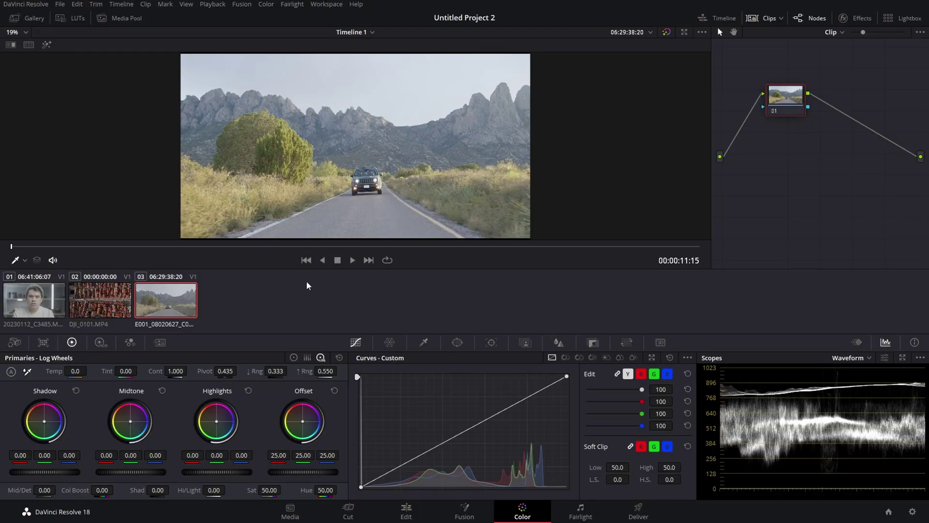
click(33, 304)
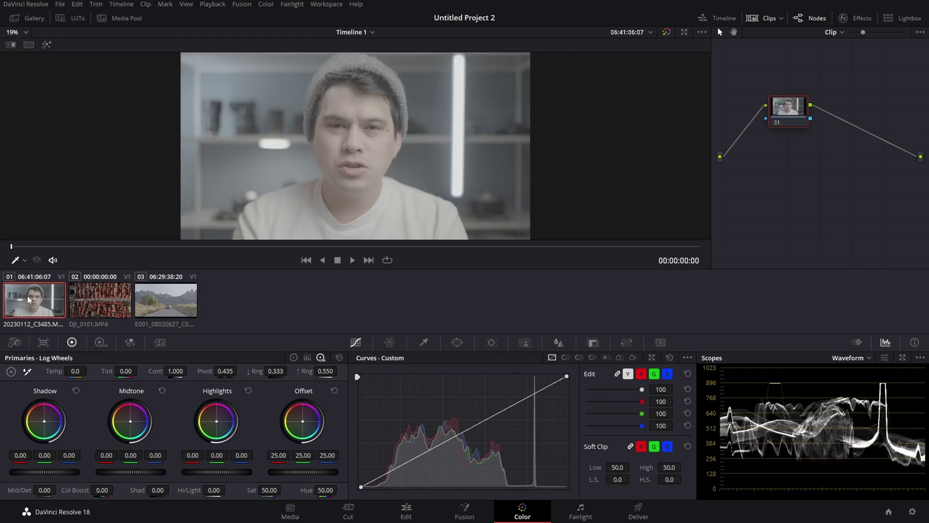
right_click(28, 299)
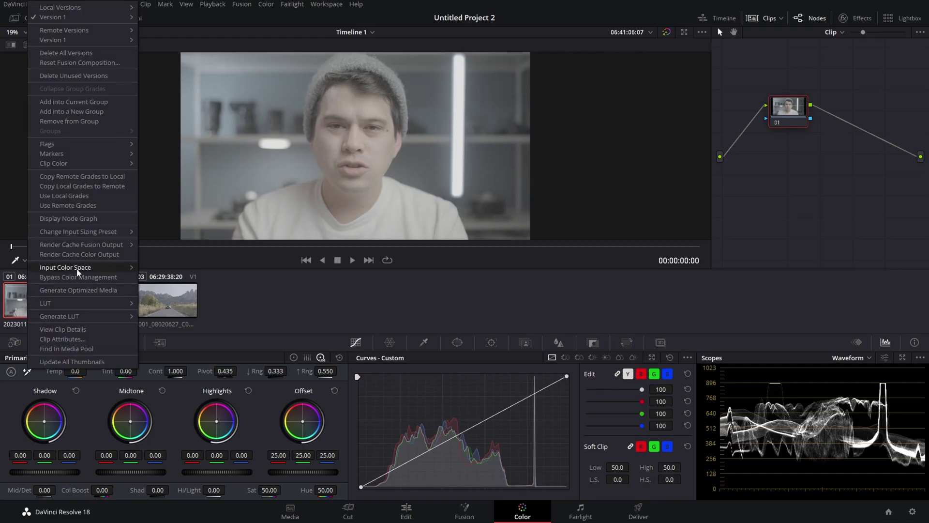
Step: Set the talking-head clip's input color space to S-Gamut3.Cine/S-Log3
mouse_move(87, 268)
scroll(190, 268, down, 8)
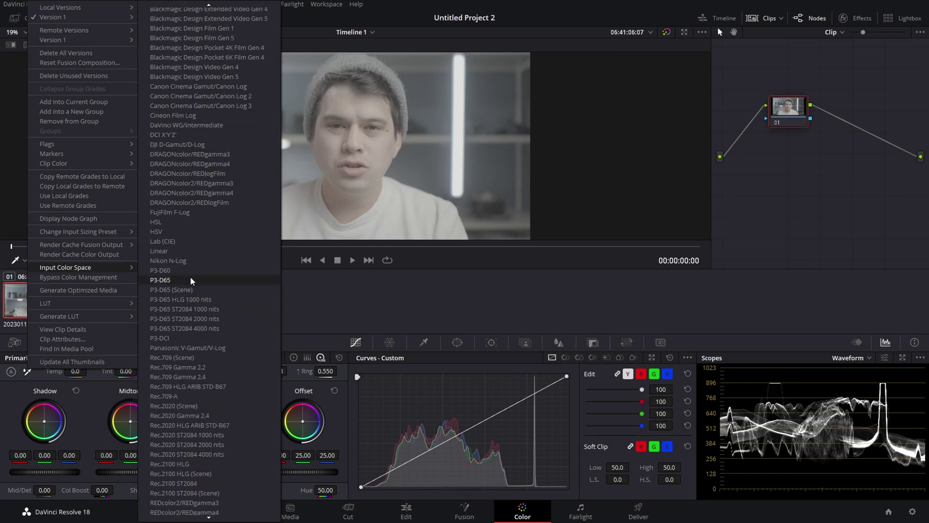
scroll(203, 278, down, 2)
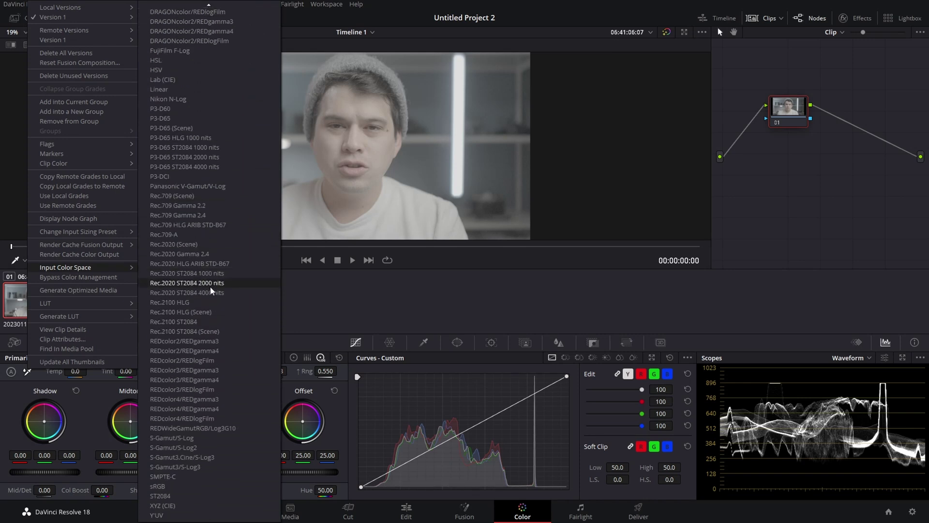
click(180, 457)
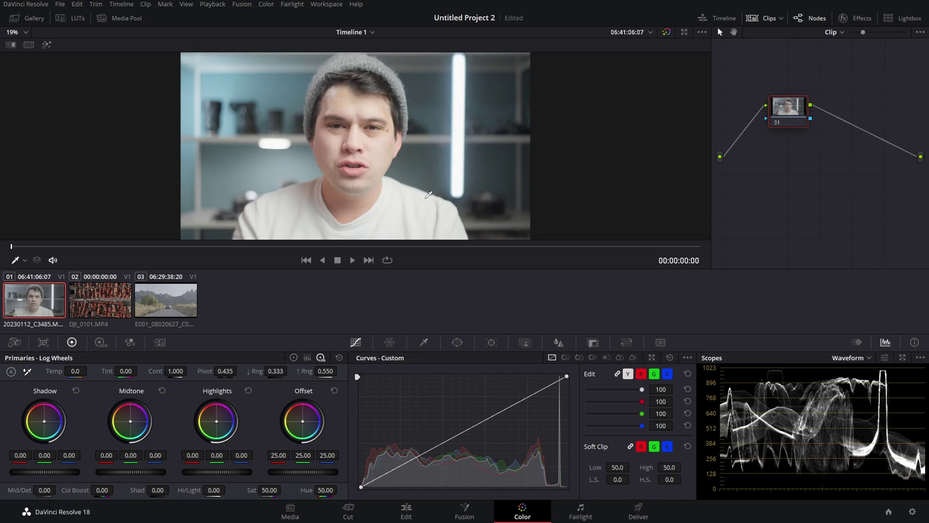
Step: Check Project Settings without changing anything, then move to the Media page
click(912, 511)
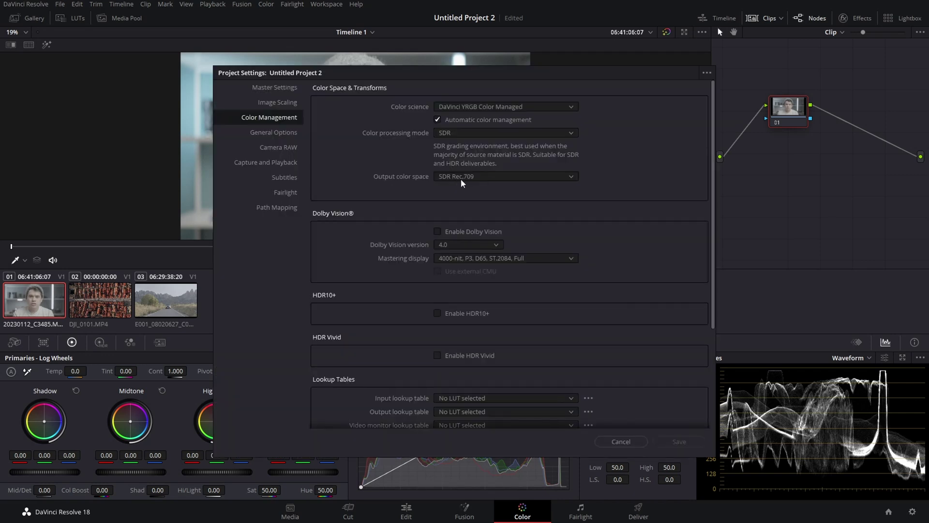
click(636, 441)
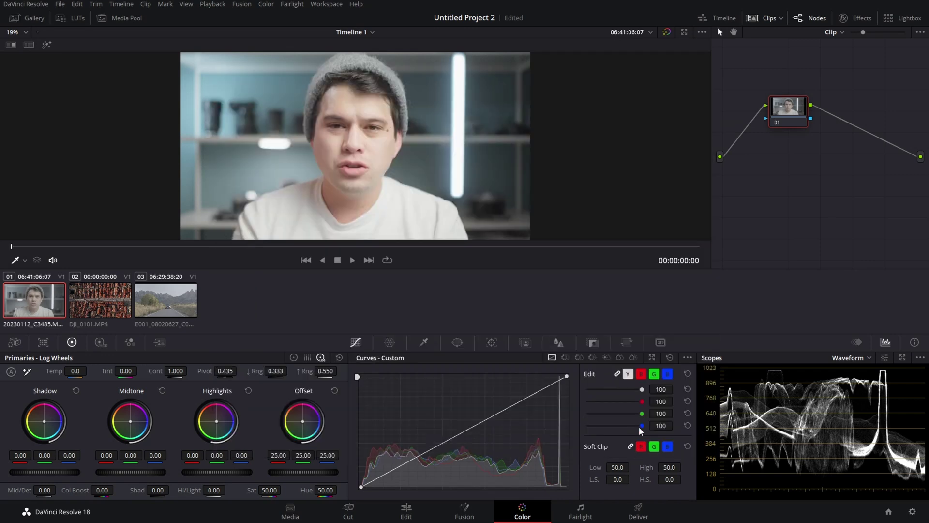
click(297, 507)
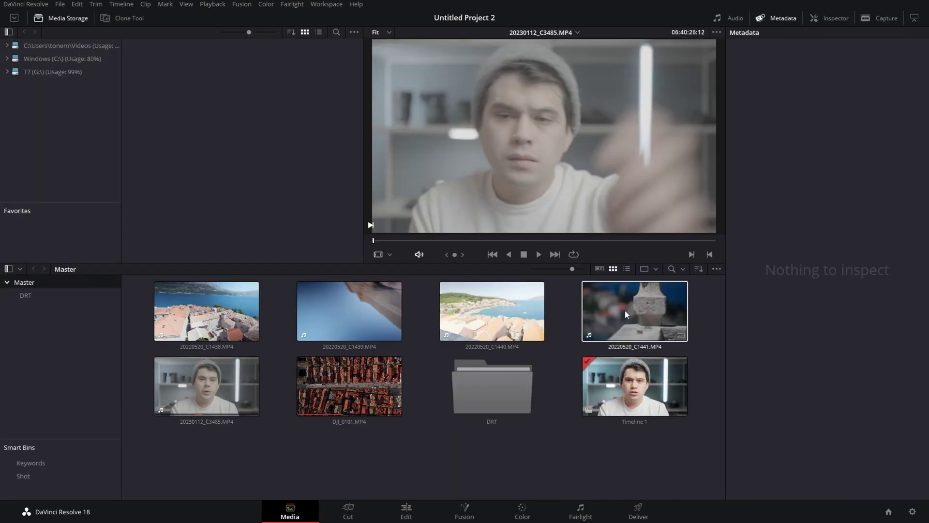
Step: Select the five camera clips, C1438 through C3485, in the media pool
click(477, 319)
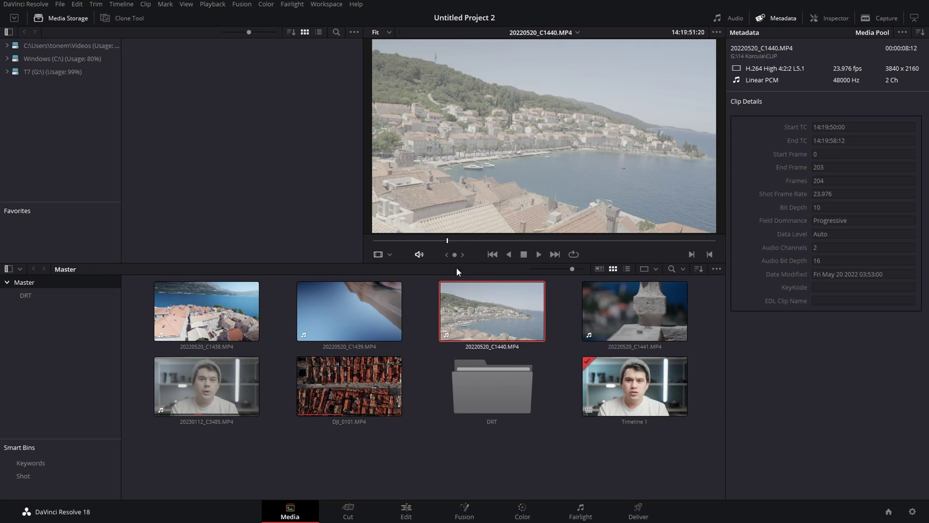
click(367, 306)
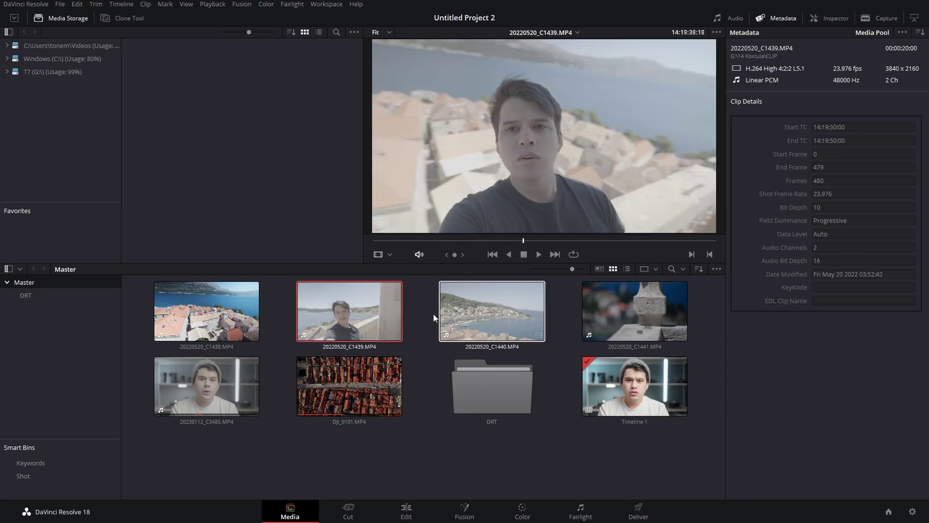
shift+click(213, 384)
ctrl+click(227, 331)
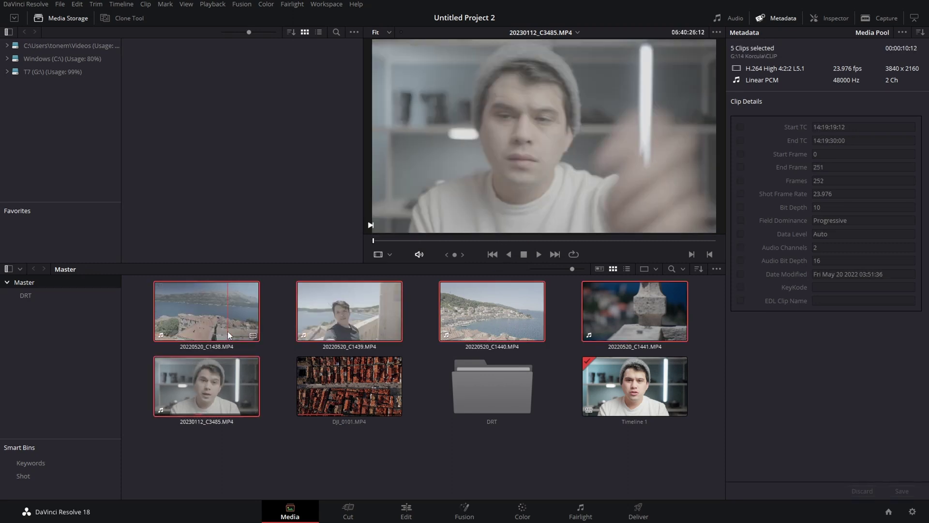
click(672, 269)
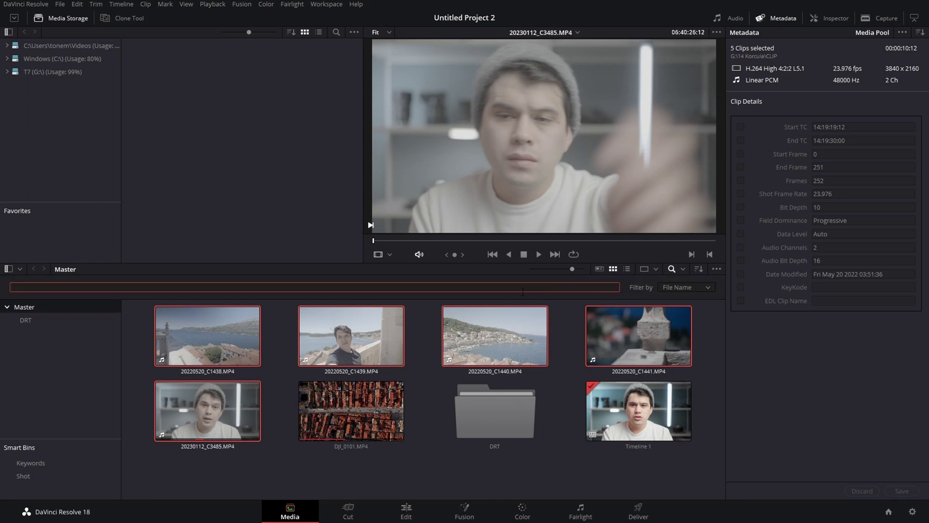
click(672, 269)
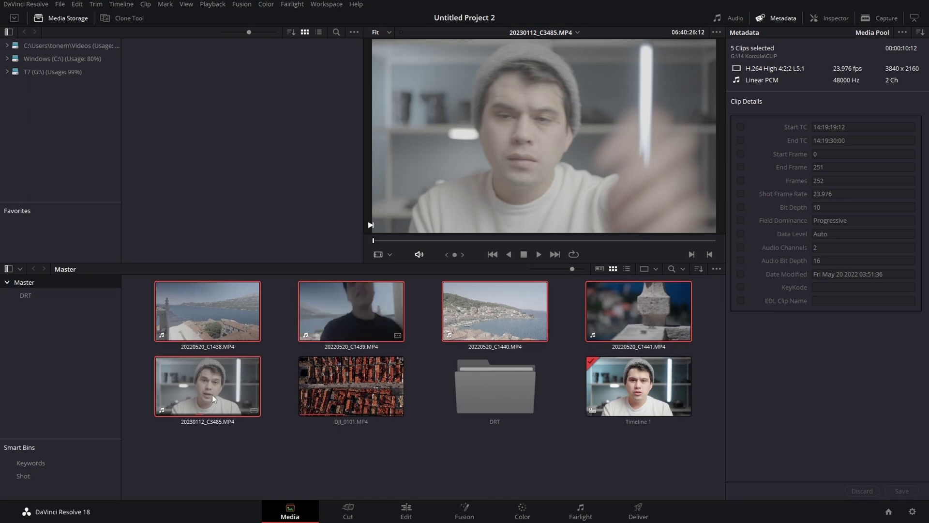
Step: Assign S-Gamut3/S-Log3 as the input color space of the selected clips
right_click(512, 306)
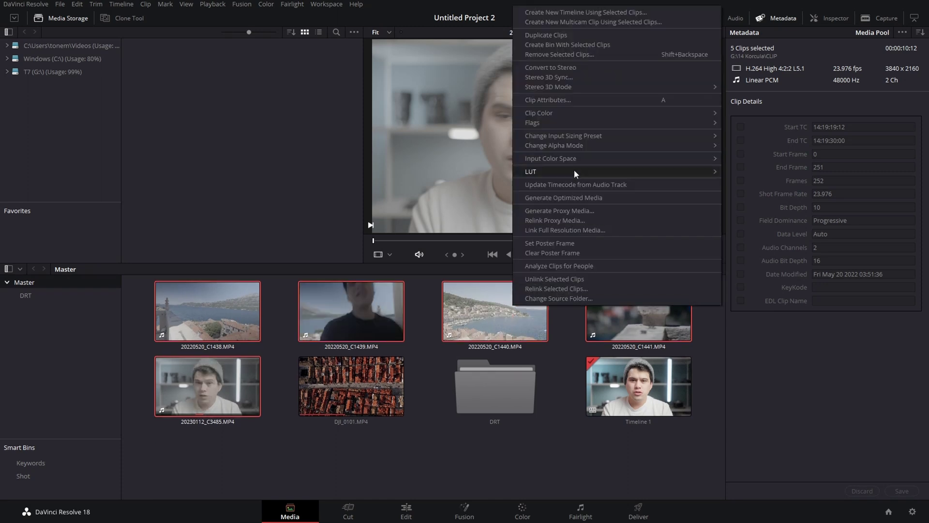
mouse_move(576, 159)
scroll(819, 332, down, 3)
scroll(798, 428, down, 8)
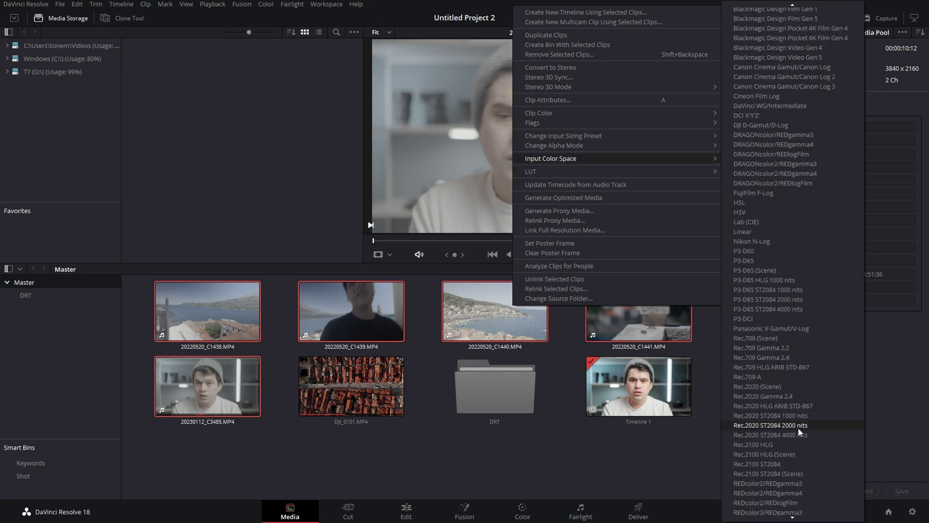
click(801, 466)
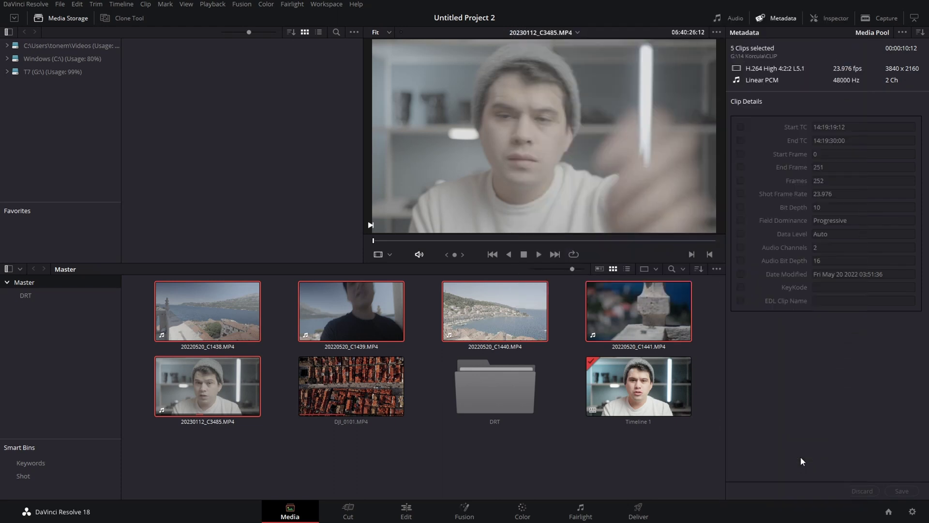
click(351, 311)
click(507, 240)
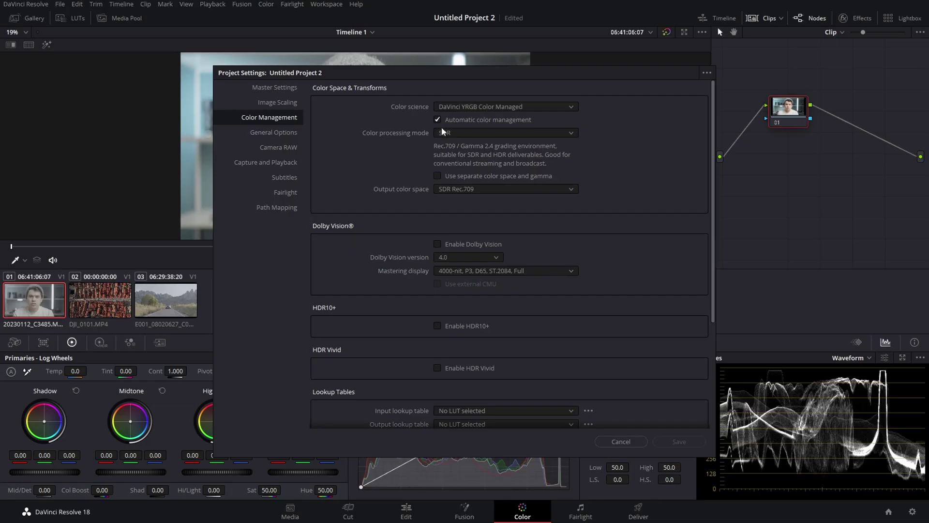
Step: Turn off automatic color management and set Color processing mode to Custom
click(461, 118)
click(470, 131)
click(466, 240)
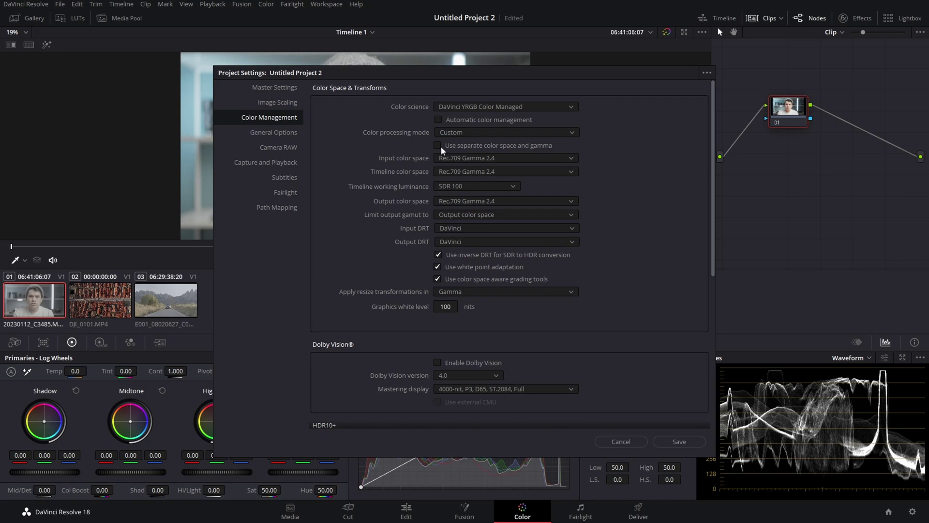
Step: Set the project input color space to S-Gamut3.Cine/S-Log3 and save
click(484, 158)
scroll(489, 213, down, 5)
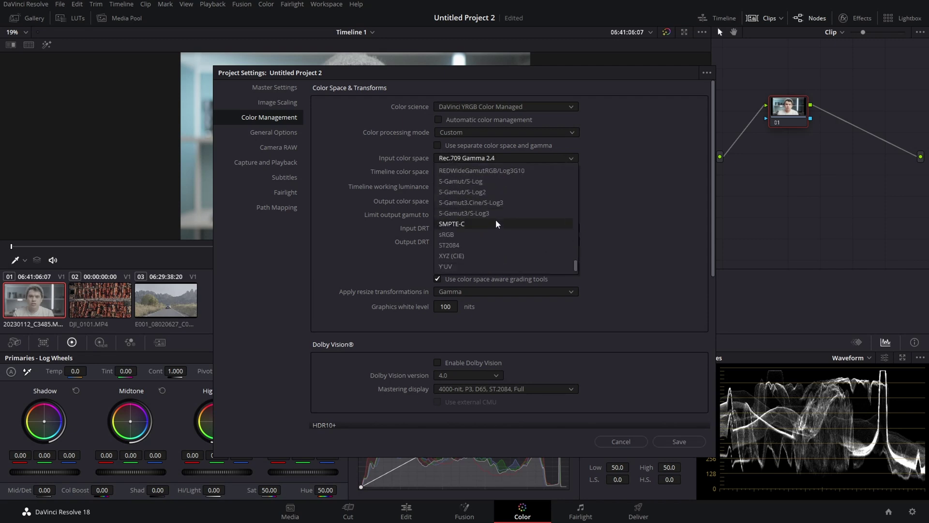
click(496, 203)
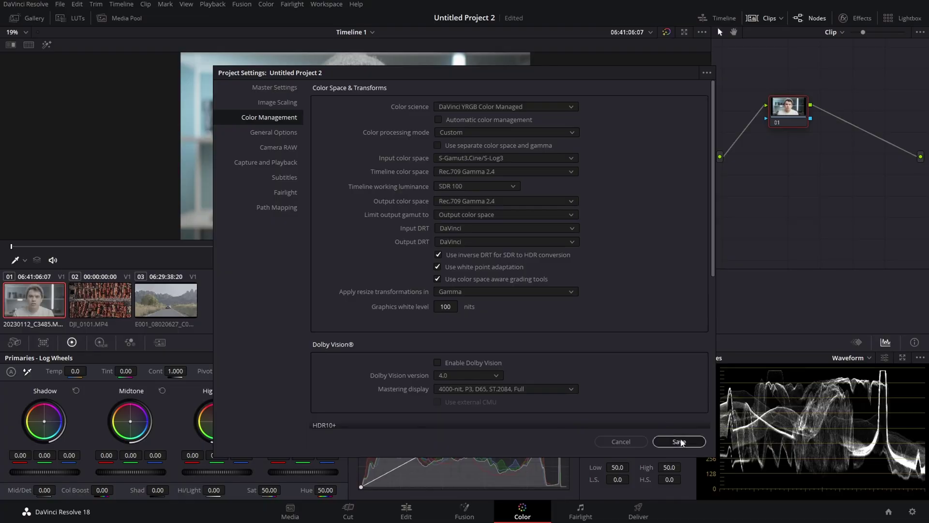
click(680, 441)
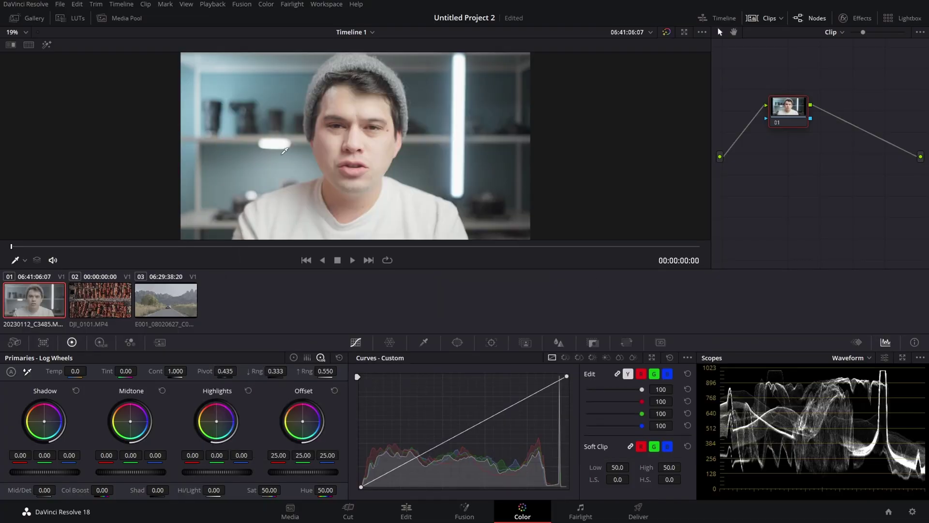
Step: Preview the road-and-car and aerial rooftops clips, then reopen Project Settings color management
click(161, 299)
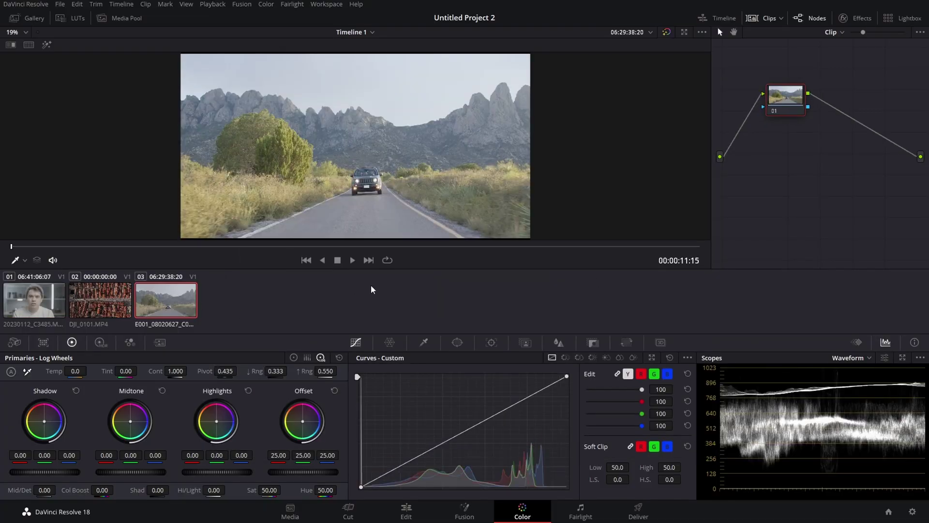
click(110, 289)
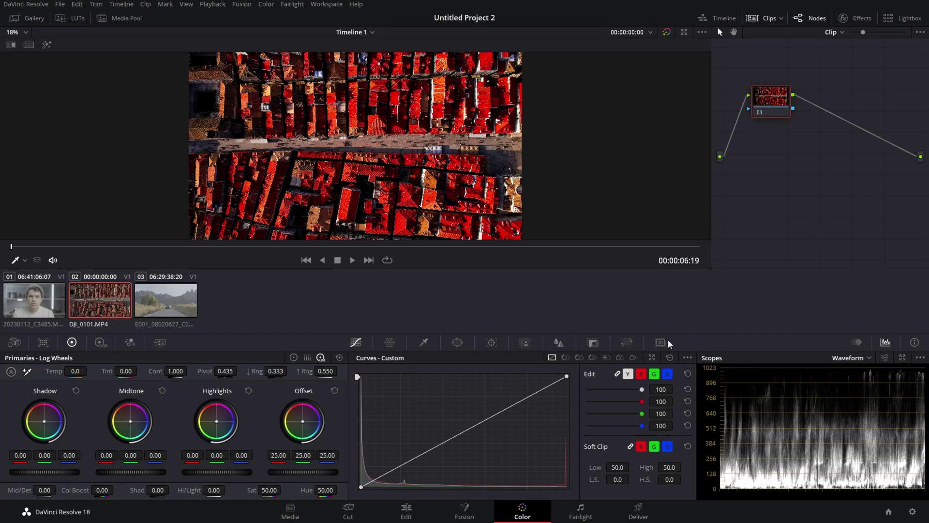
click(916, 511)
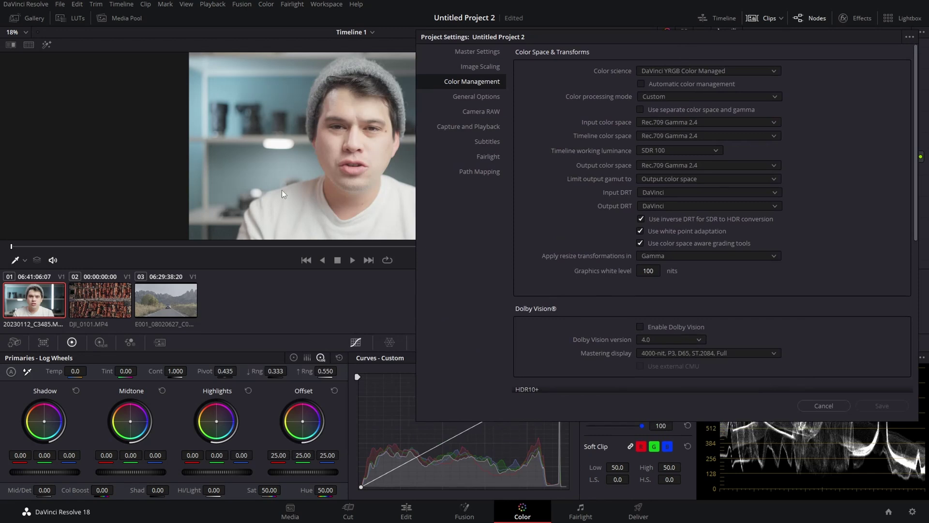
Step: Choose sRGB as the Output color space in Color Management and save the settings
click(650, 166)
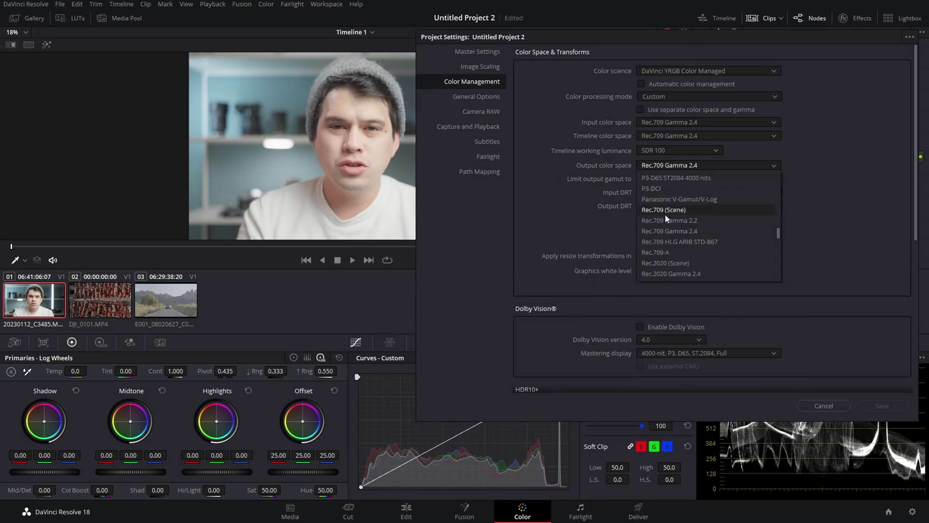
click(678, 242)
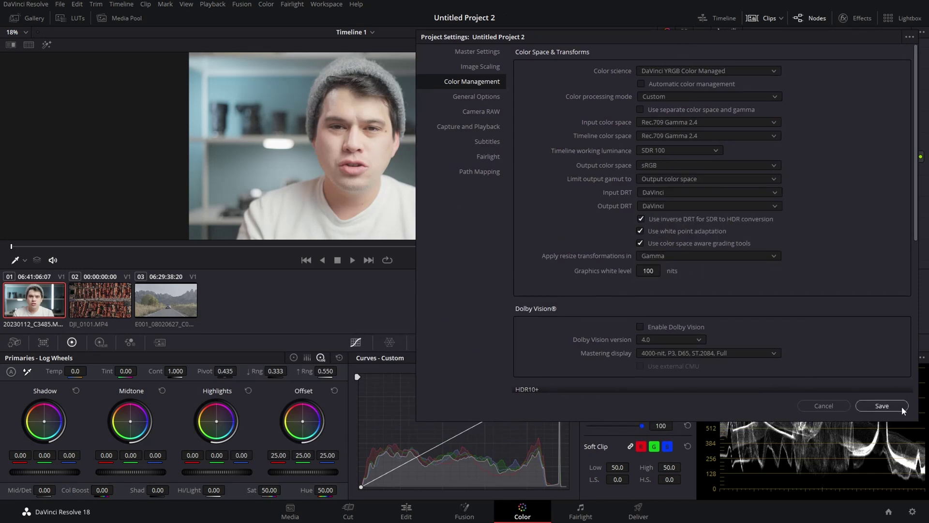
click(882, 406)
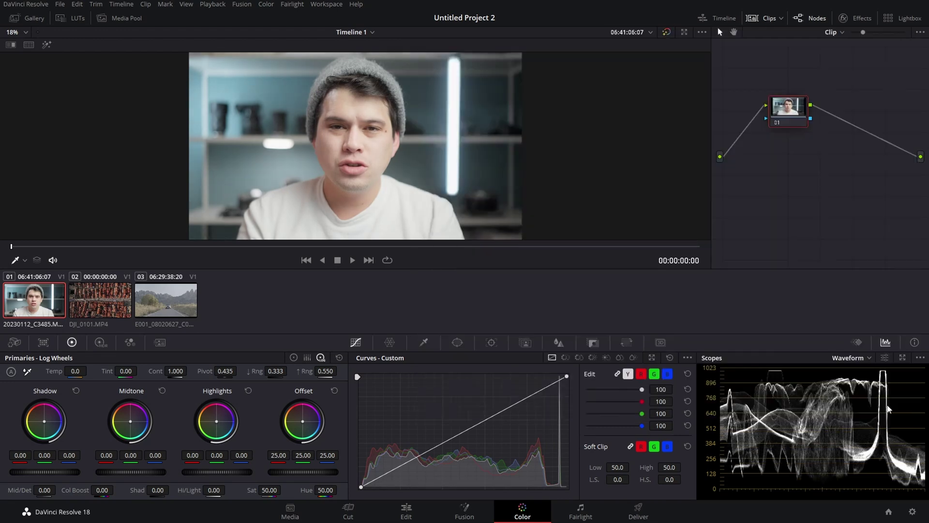